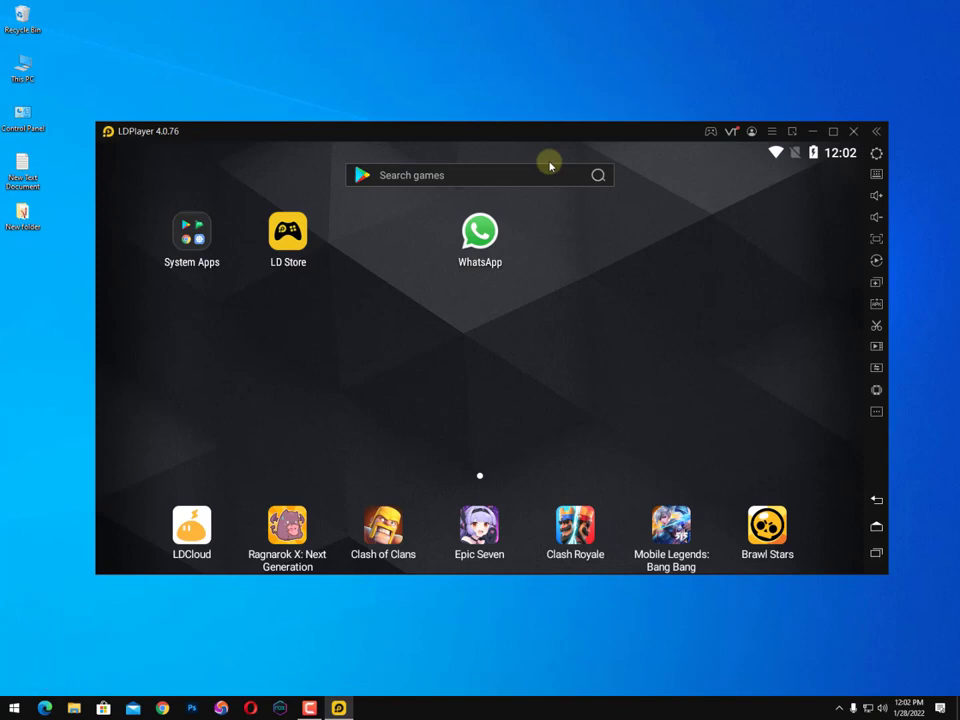
{"action": "left_click_drag", "start_coordinate": [550, 133], "coordinate": [565, 86]}
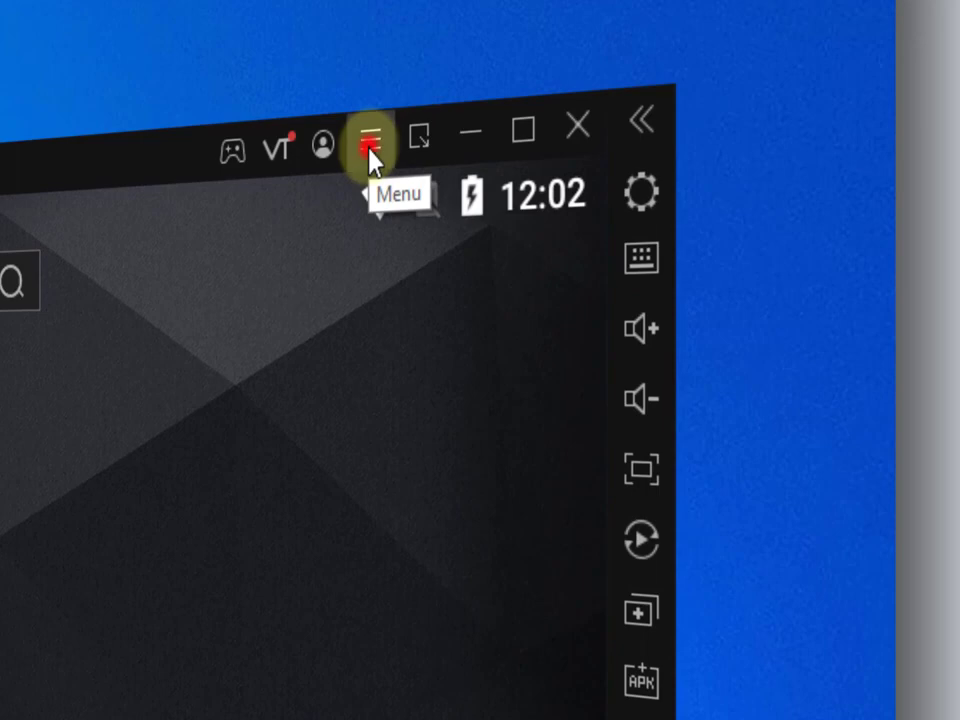
{"action": "left_click", "coordinate": [372, 158]}
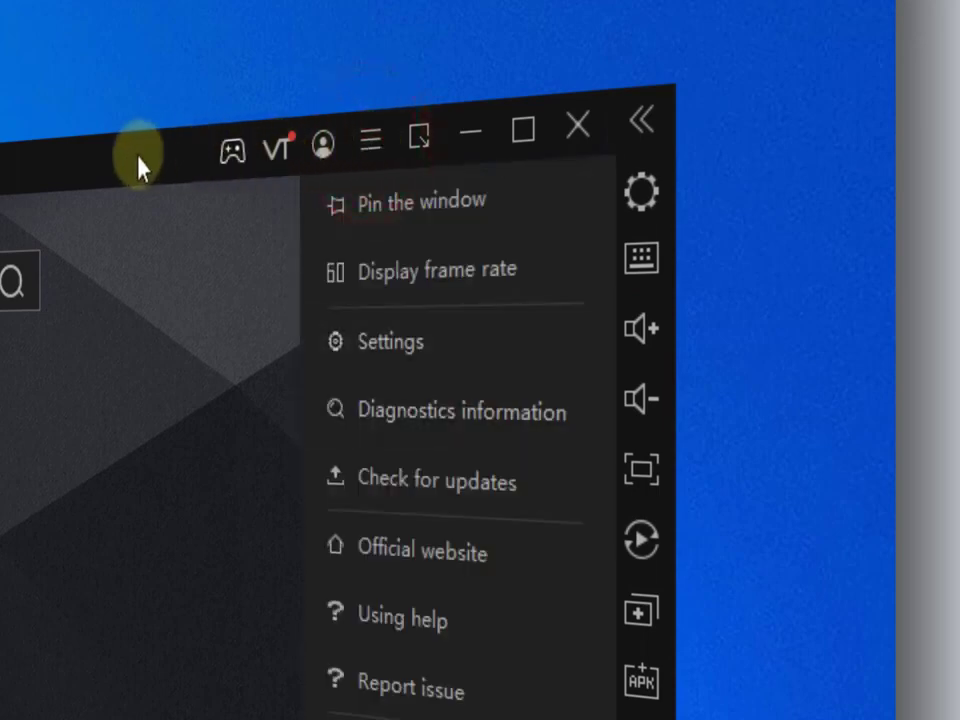
{"action": "left_click", "coordinate": [139, 158]}
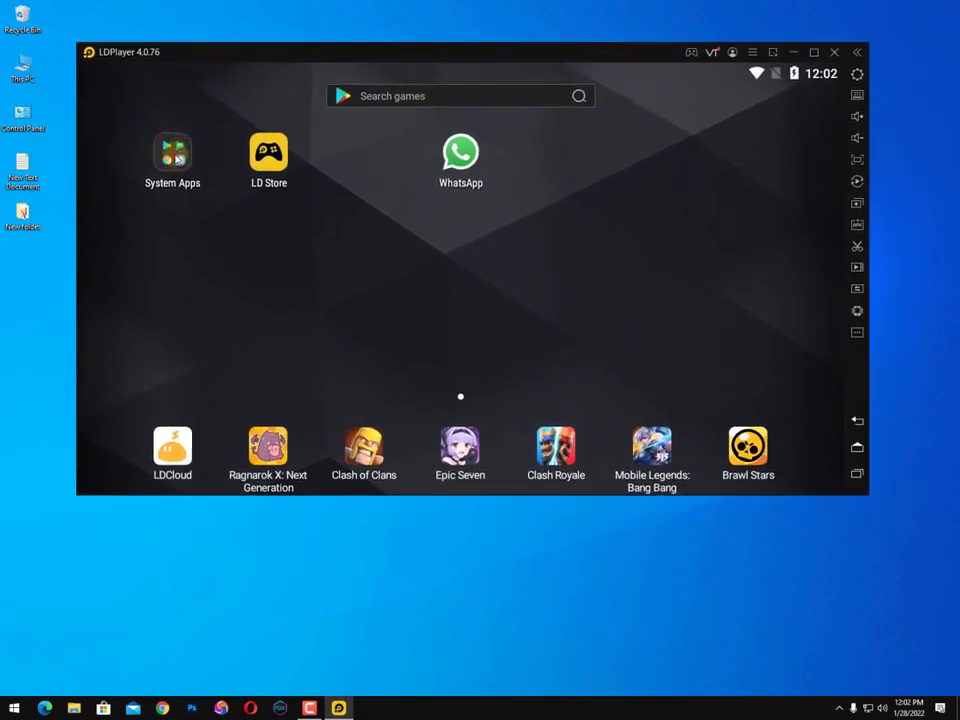
{"action": "left_click", "coordinate": [172, 155]}
{"action": "left_click", "coordinate": [145, 120]}
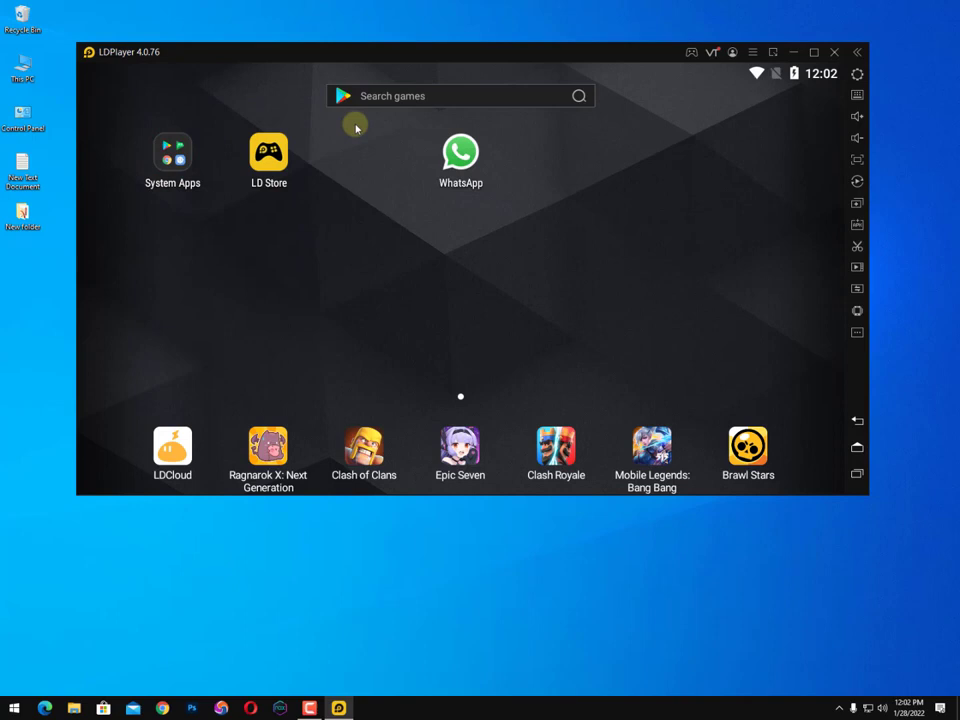
Examine the CPU core options and VT notice in LDPlayer's advanced settings, leave them unsaved and minimize the emulator
{"action": "left_click", "coordinate": [753, 54]}
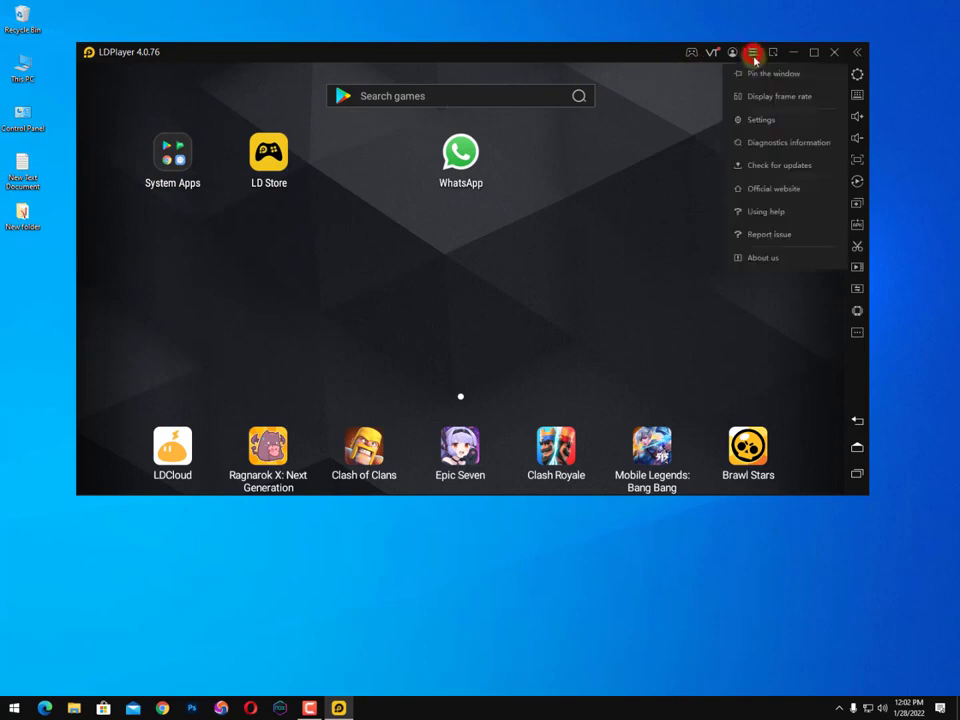
{"action": "left_click", "coordinate": [762, 120]}
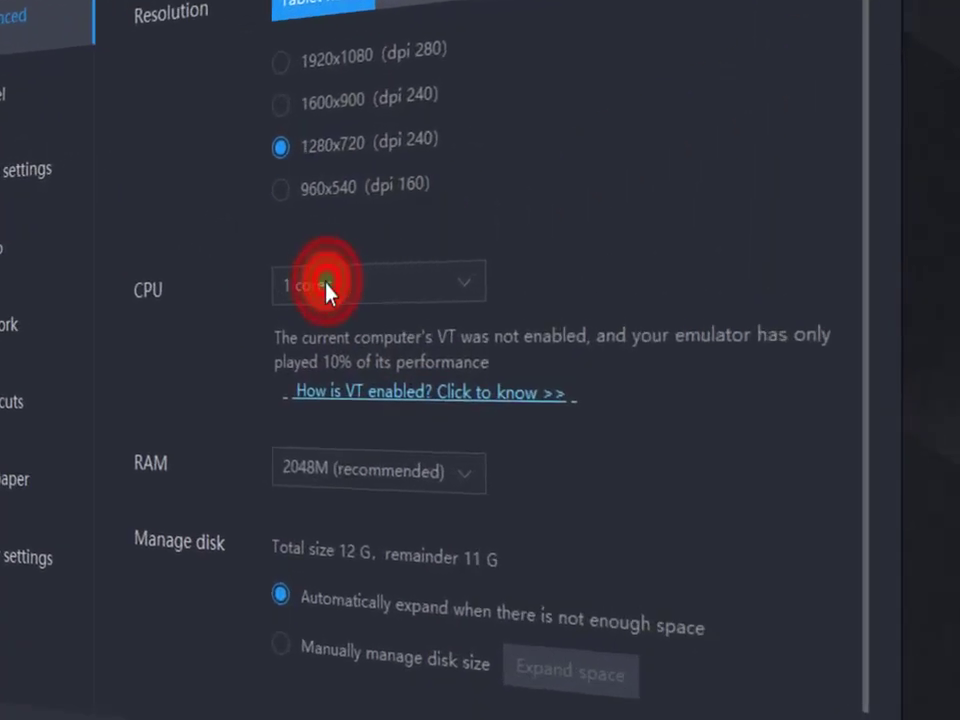
{"action": "left_click", "coordinate": [357, 300]}
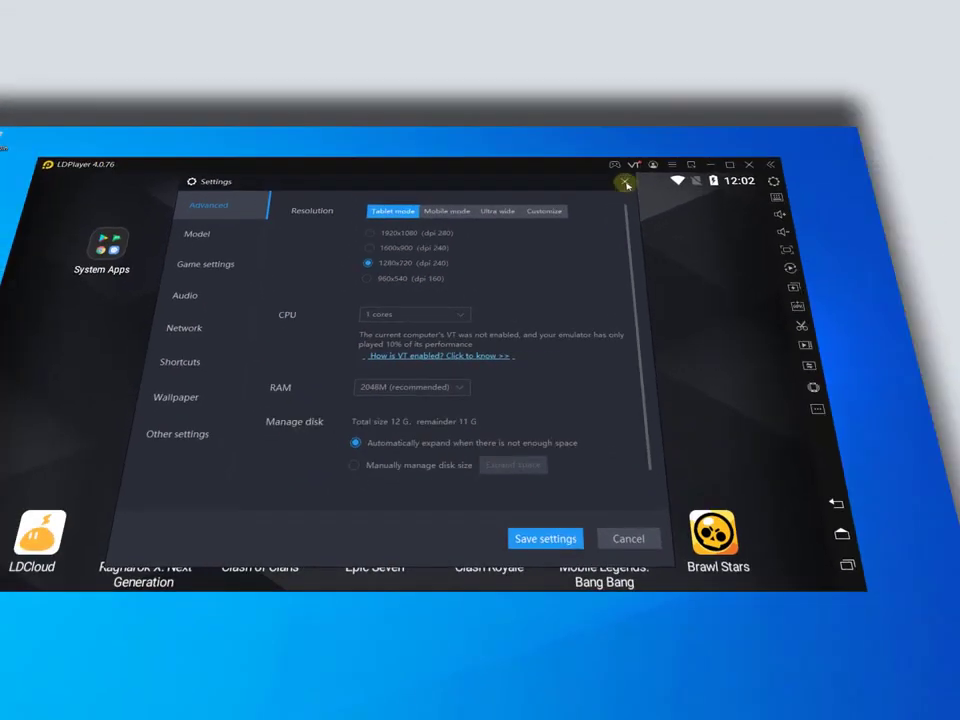
{"action": "left_click", "coordinate": [627, 181]}
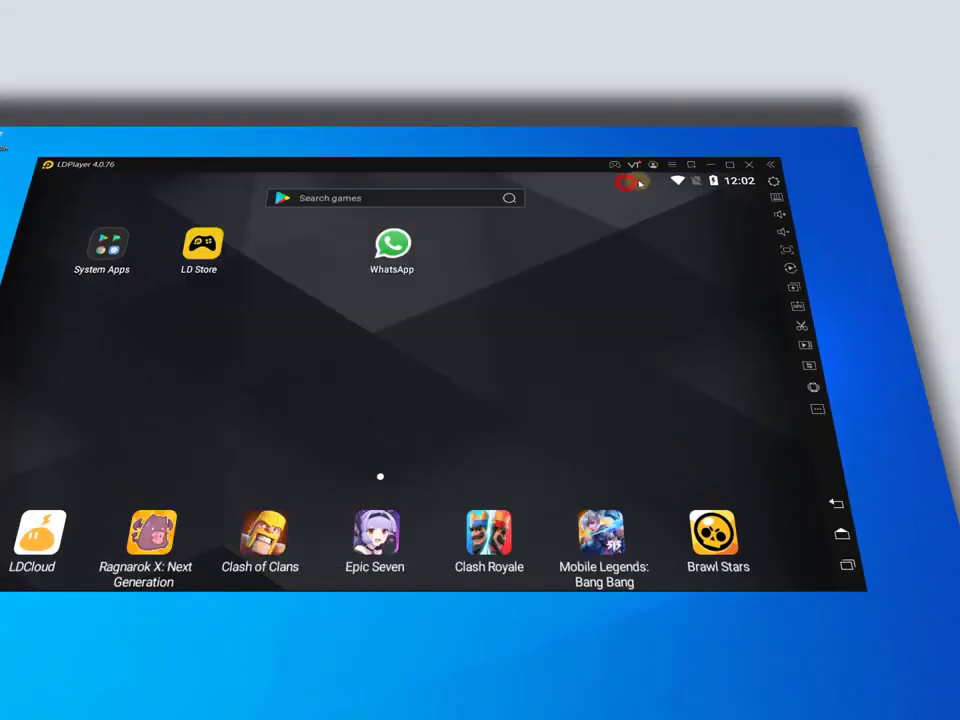
{"action": "left_click", "coordinate": [711, 165]}
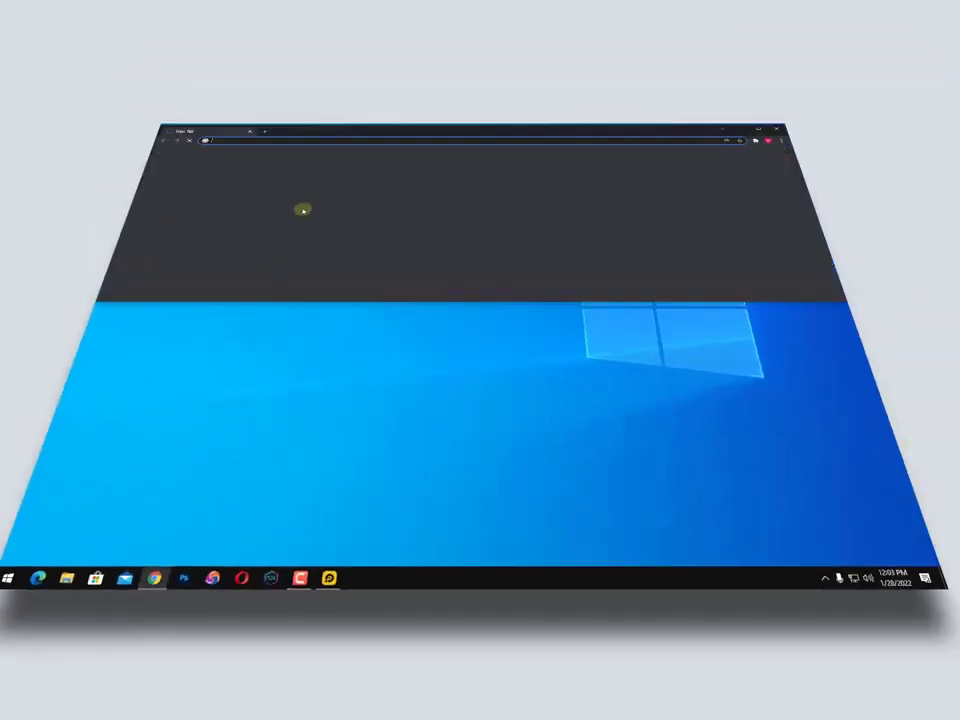
Shrink the Chrome window to uncover the desktop and view This PC's system properties for the processor model
{"action": "double_click", "coordinate": [335, 131]}
{"action": "right_click", "coordinate": [210, 135]}
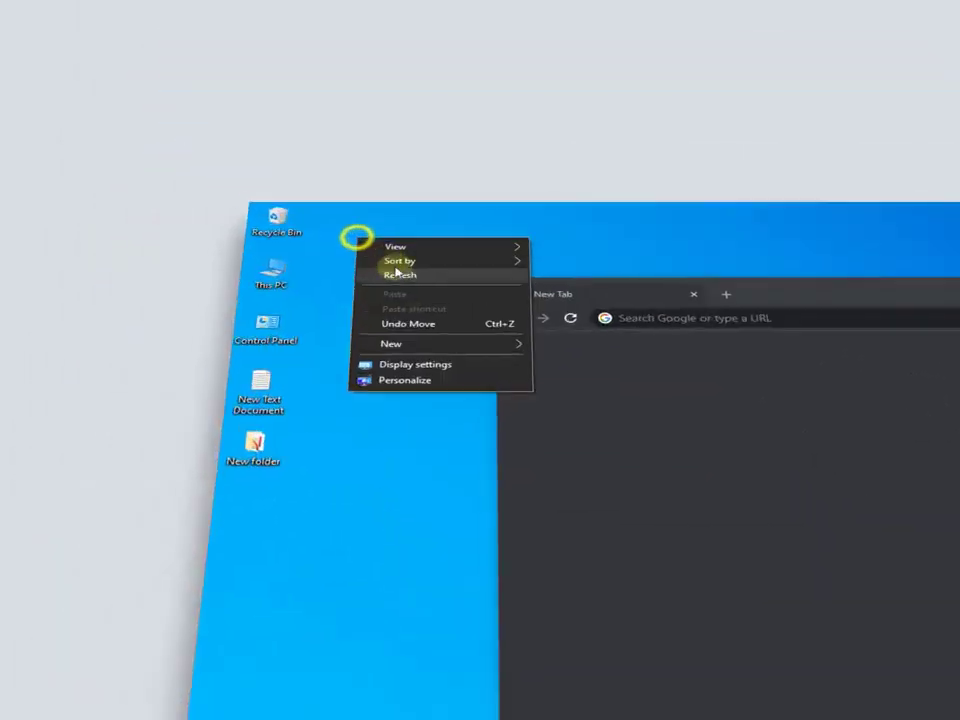
{"action": "left_click", "coordinate": [234, 157]}
{"action": "right_click", "coordinate": [341, 328]}
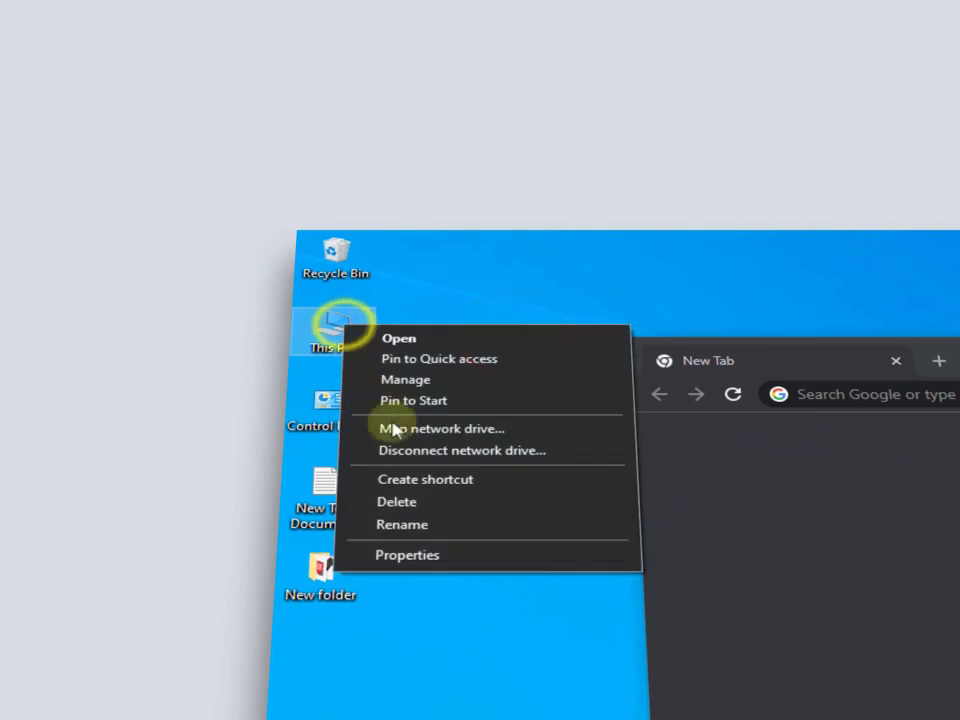
{"action": "left_click", "coordinate": [456, 556]}
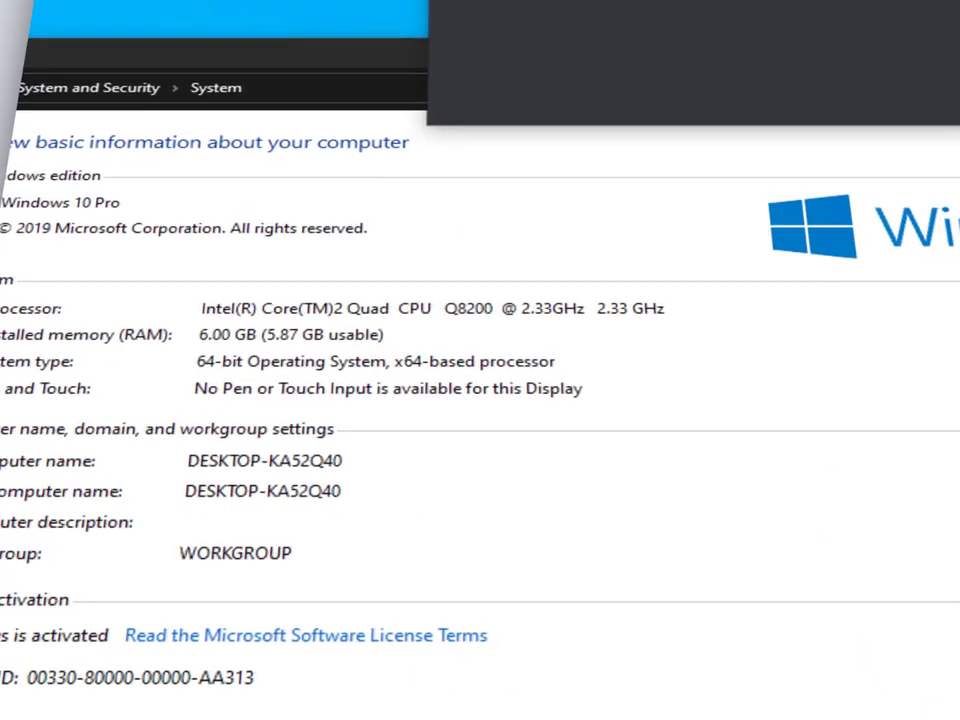
Switch to Chrome and search Google for "core 2 quad cpu q8200 specs"
{"action": "left_click", "coordinate": [666, 43]}
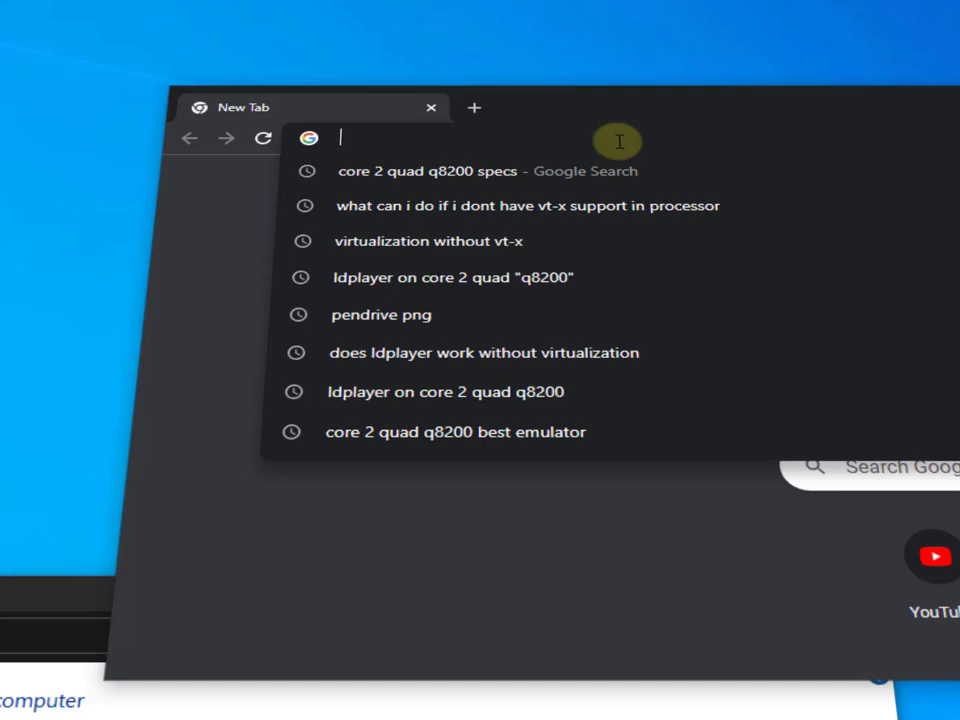
{"action": "type", "text": "core 2 d"}
{"action": "key", "text": "BackSpace"}
{"action": "type", "text": "qu"}
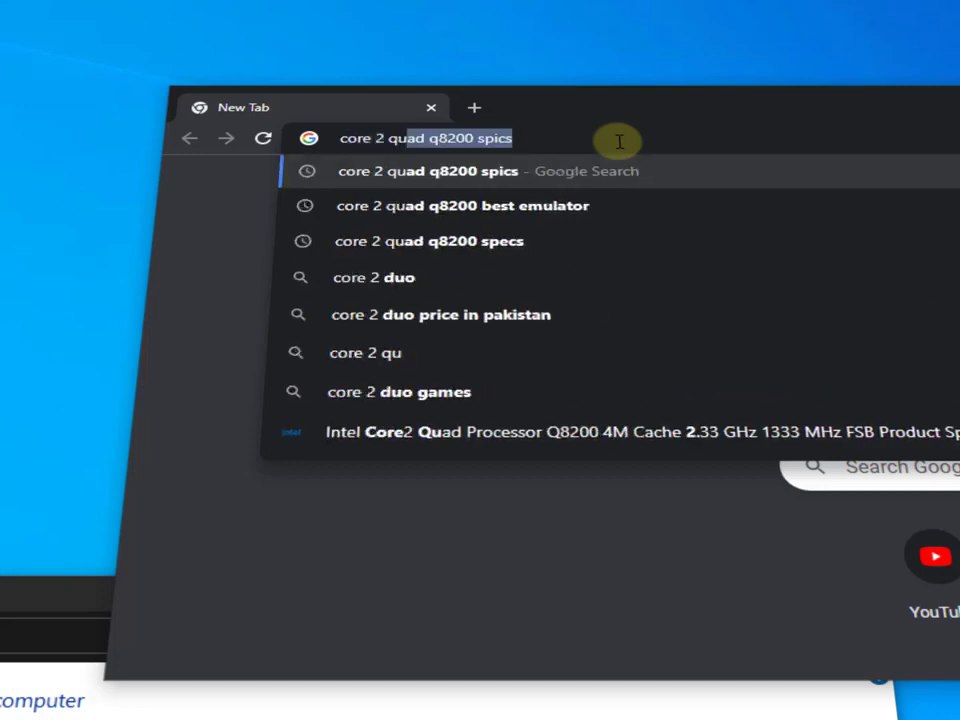
{"action": "type", "text": "ad cpu 3"}
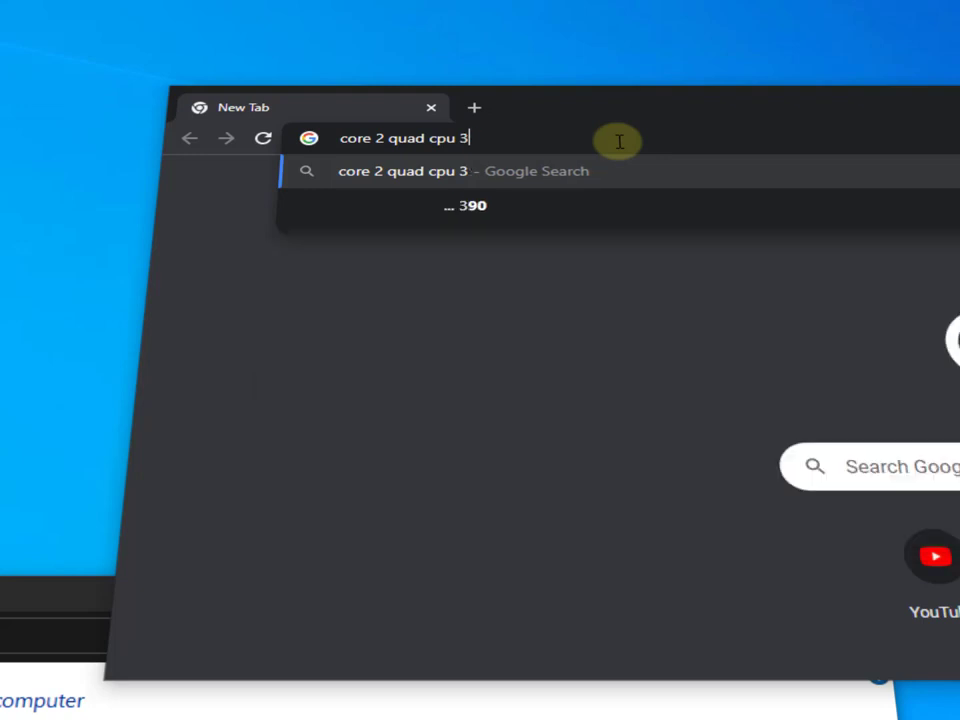
{"action": "key", "text": "BackSpace"}
{"action": "type", "text": "e8"}
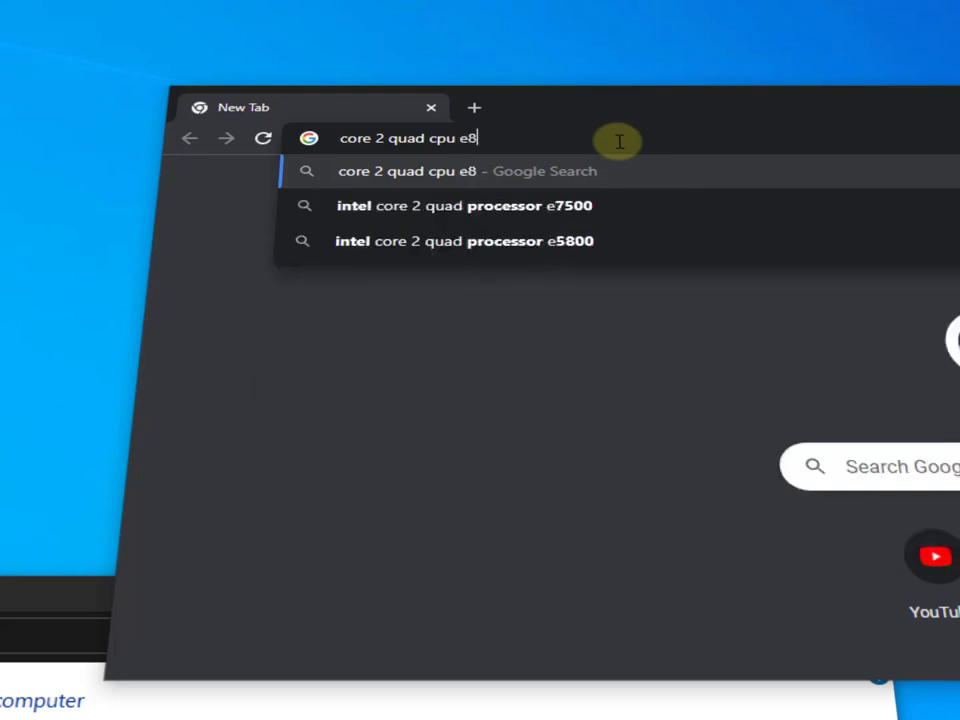
{"action": "type", "text": "2"}
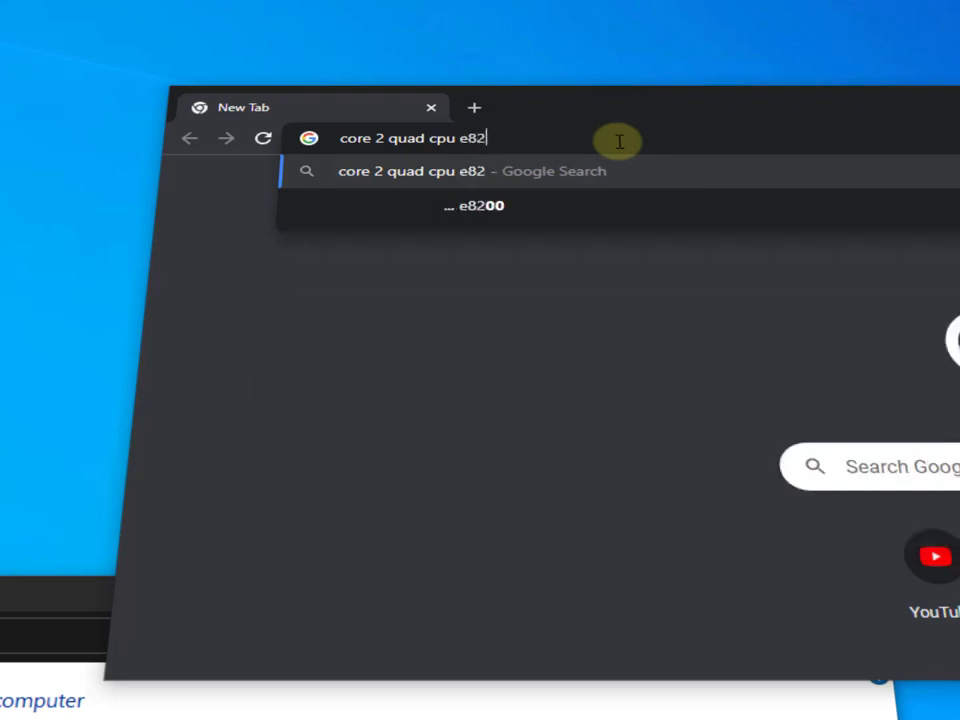
{"action": "key", "text": "BackSpace"}
{"action": "key", "text": "BackSpace"}
{"action": "key", "text": "BackSpace"}
{"action": "type", "text": "q"}
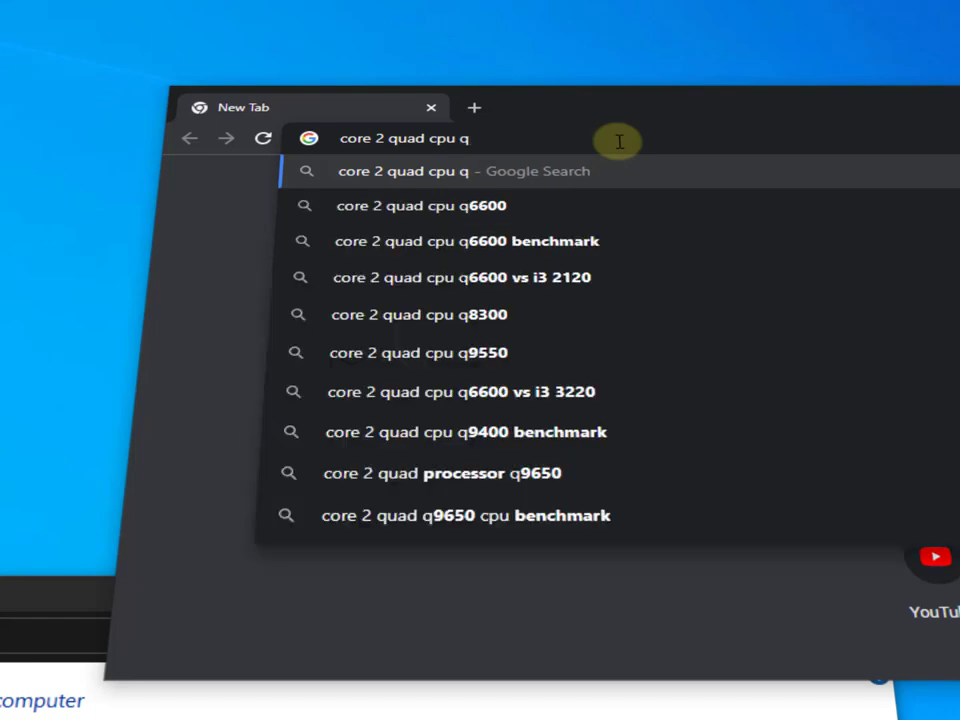
{"action": "type", "text": "8200"}
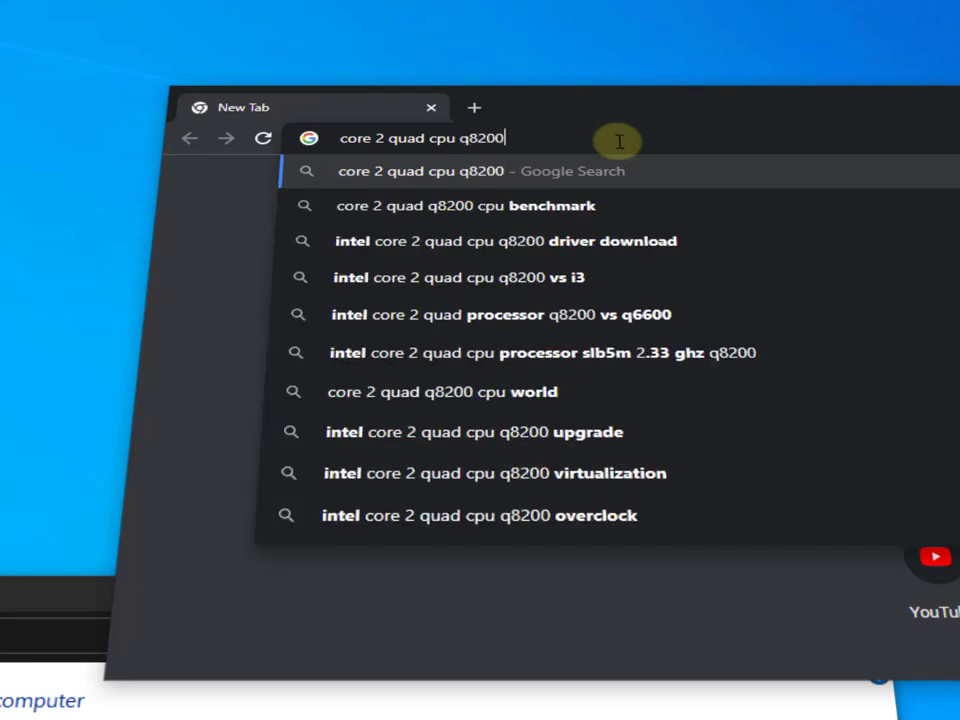
{"action": "type", "text": " specs"}
{"action": "key", "text": "Return"}
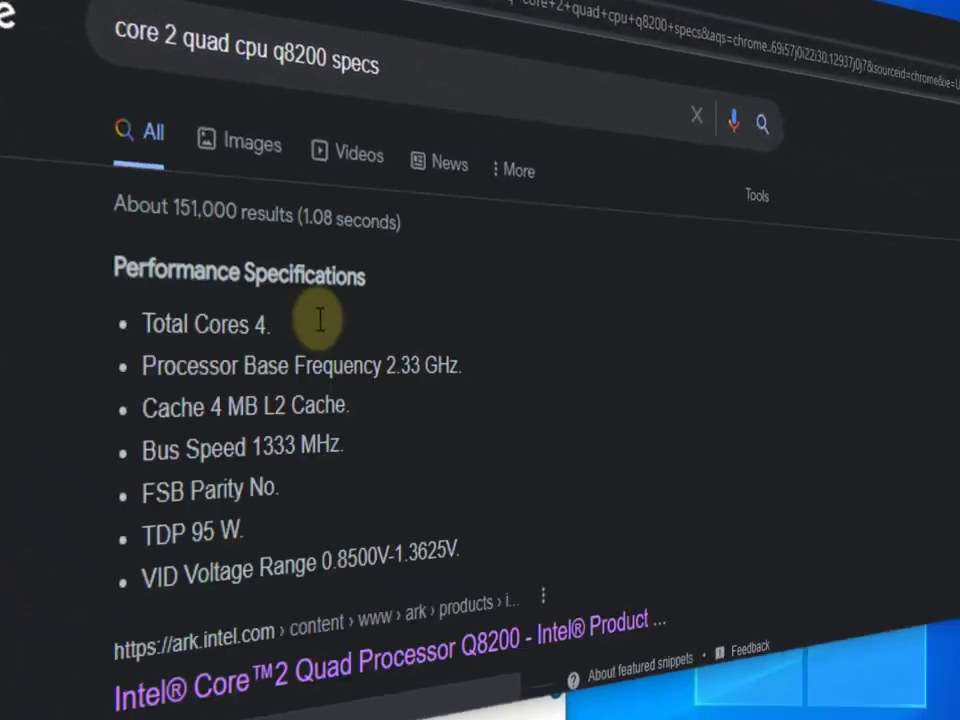
Open Intel's Core 2 Quad Q8200 product page and check Virtualization Technology (VT-x) support under Advanced Technologies
{"action": "scroll", "coordinate": [317, 317], "scroll_direction": "down", "scroll_amount": 5}
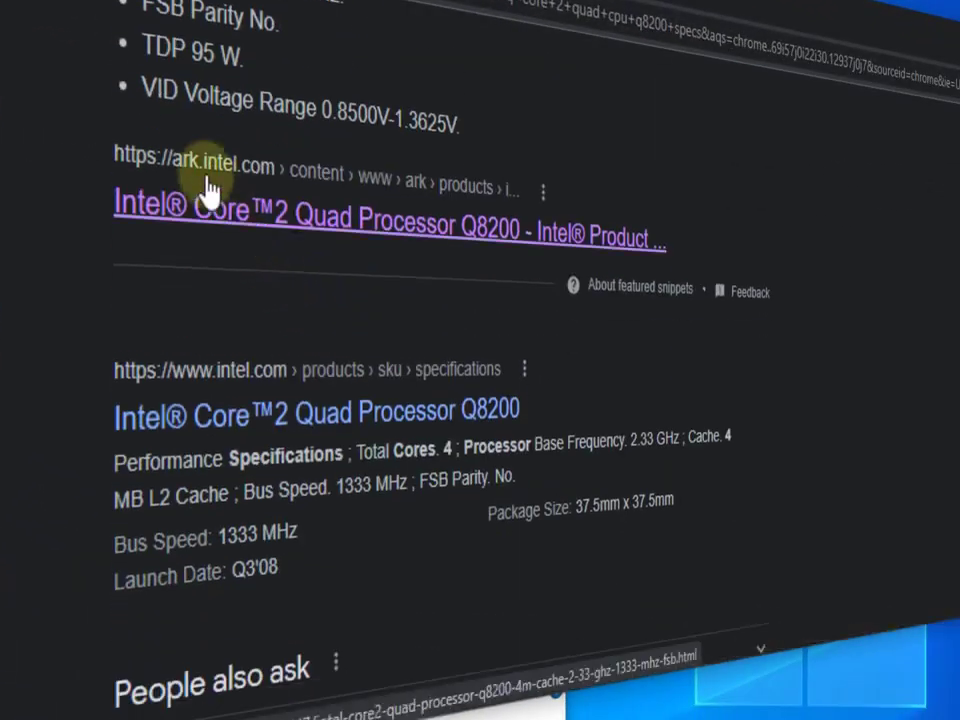
{"action": "left_click", "coordinate": [322, 216]}
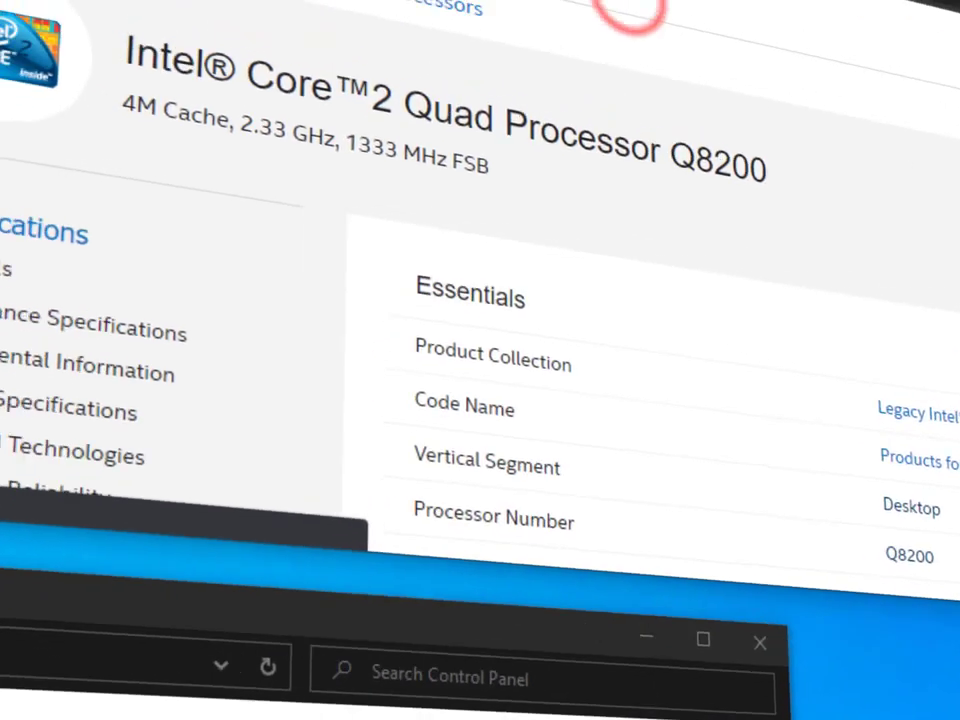
{"action": "scroll", "coordinate": [650, 420], "scroll_direction": "down", "scroll_amount": 10}
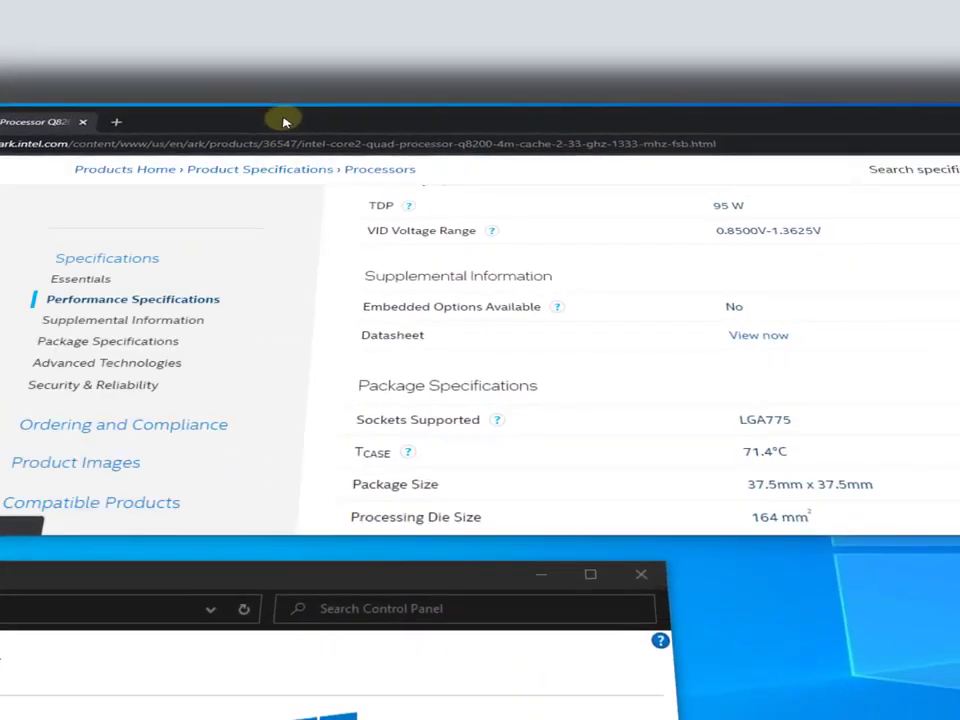
{"action": "scroll", "coordinate": [285, 122], "scroll_direction": "down", "scroll_amount": 5}
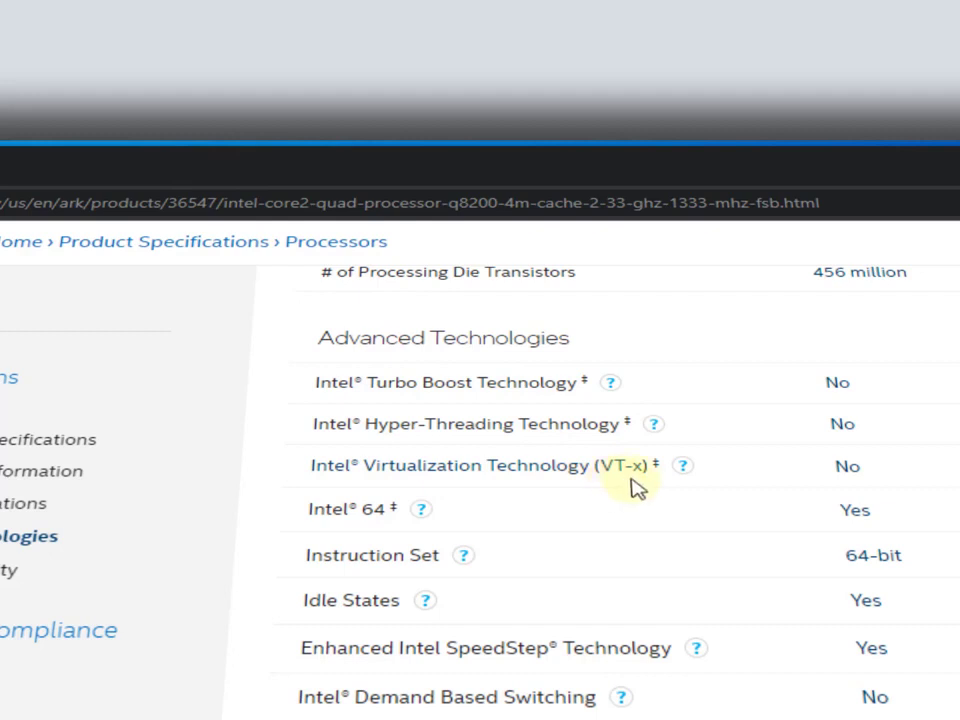
{"action": "left_click_drag", "start_coordinate": [870, 465], "coordinate": [831, 472]}
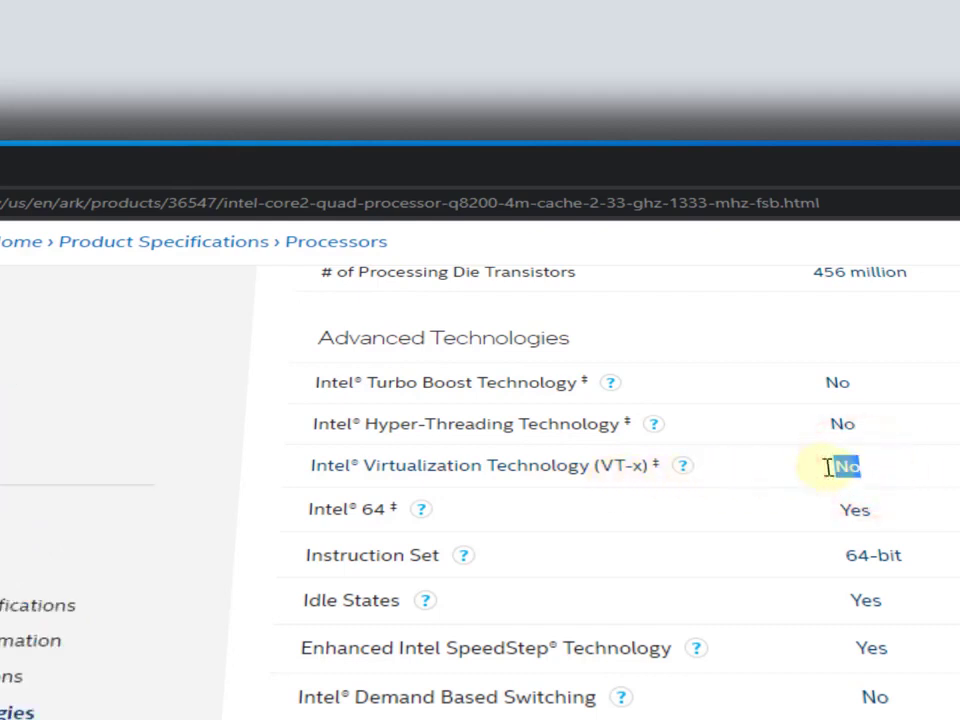
{"action": "left_click", "coordinate": [938, 476]}
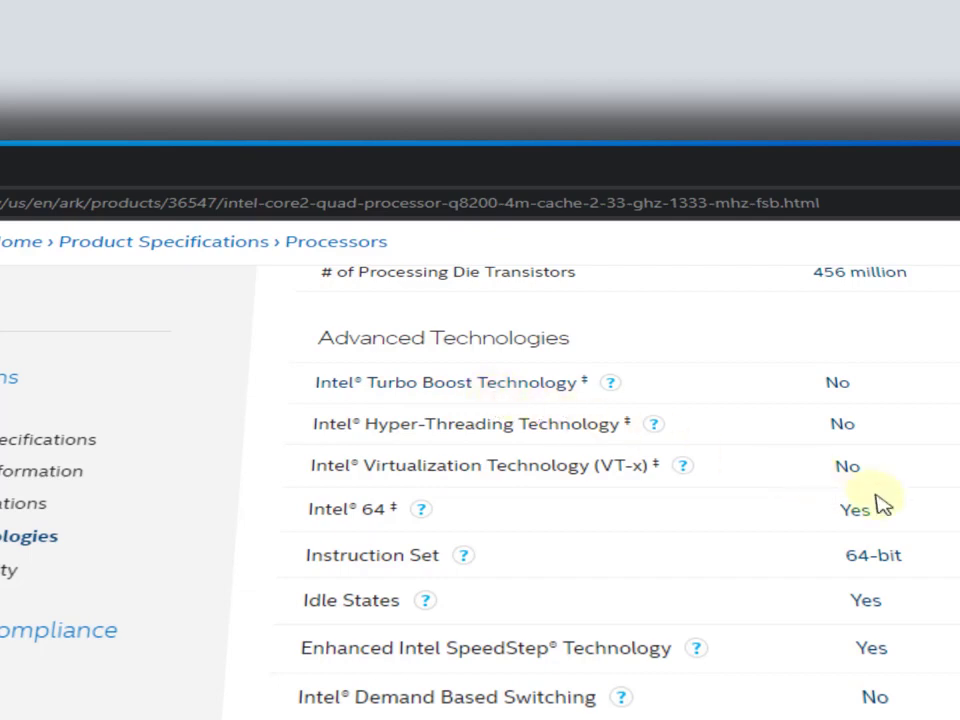
{"action": "scroll", "coordinate": [877, 505], "scroll_direction": "down", "scroll_amount": 2}
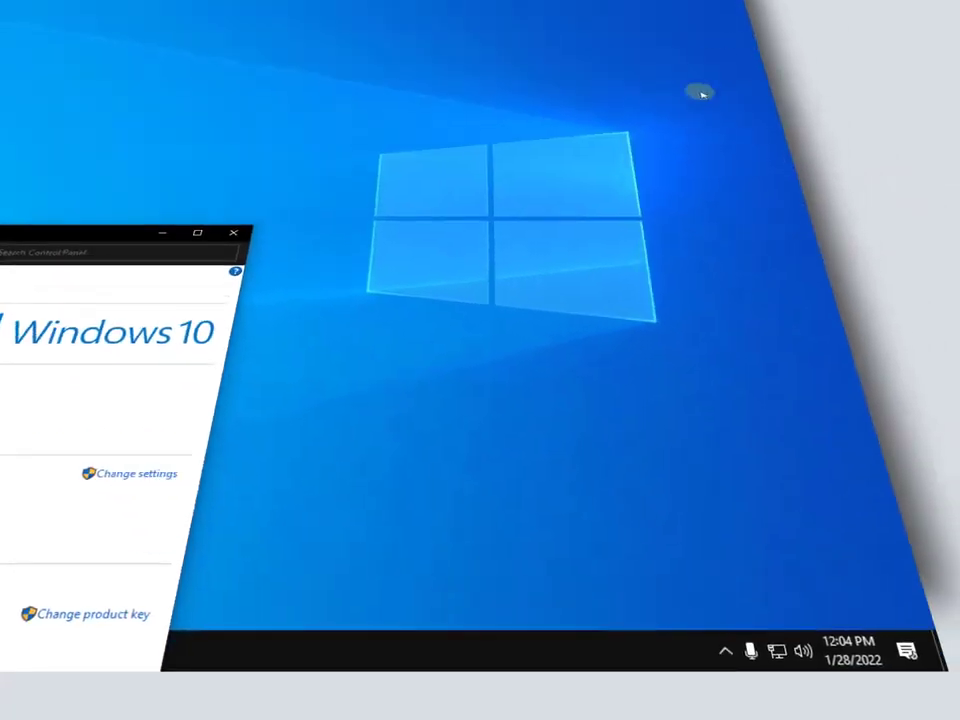
Check the CPU's virtualization status in Task Manager's performance data, and close Task Manager and the System window
{"action": "right_click", "coordinate": [514, 662]}
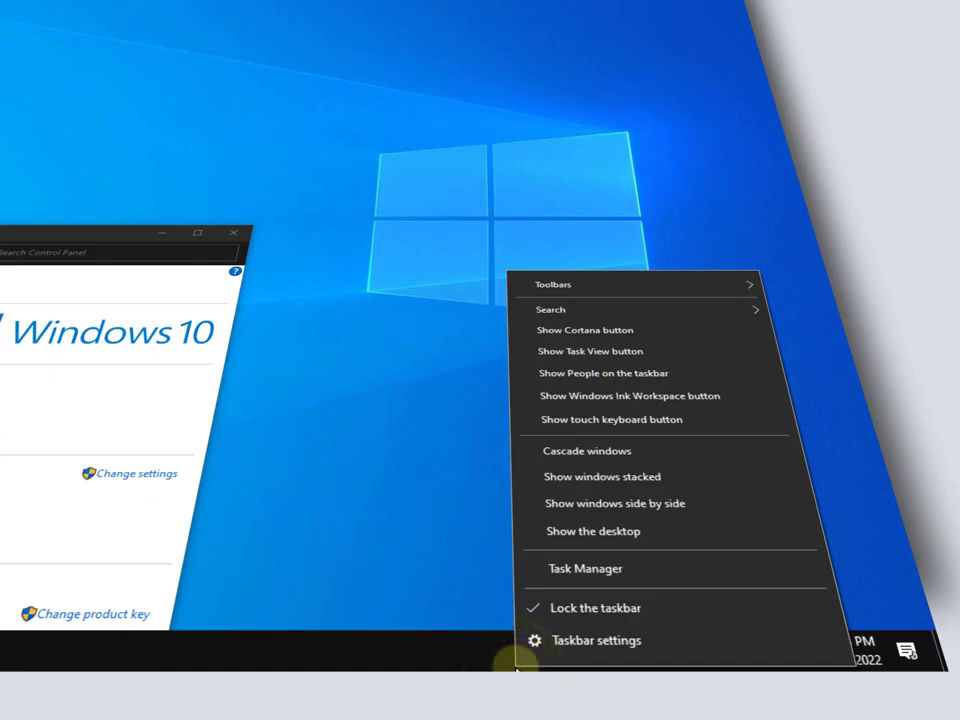
{"action": "left_click", "coordinate": [580, 570]}
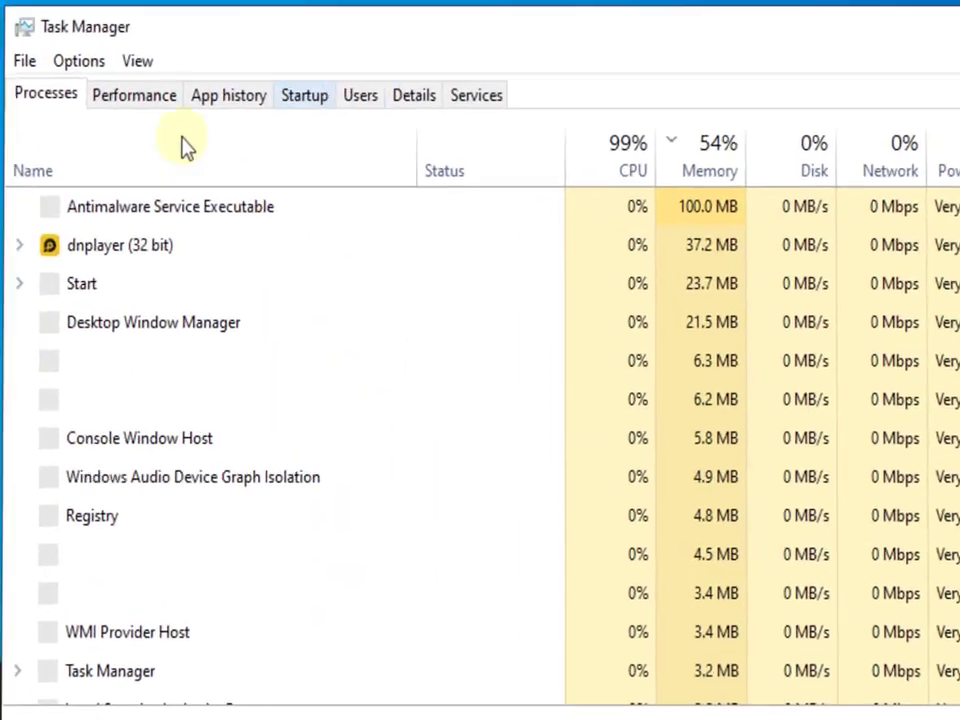
{"action": "left_click", "coordinate": [146, 107]}
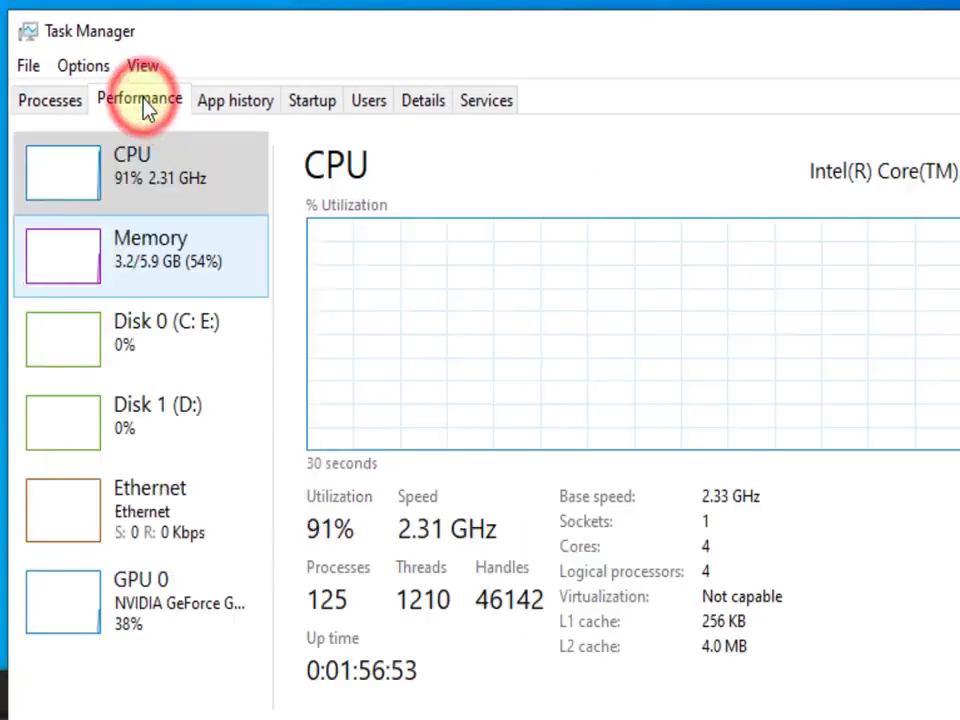
{"action": "left_click", "coordinate": [130, 185]}
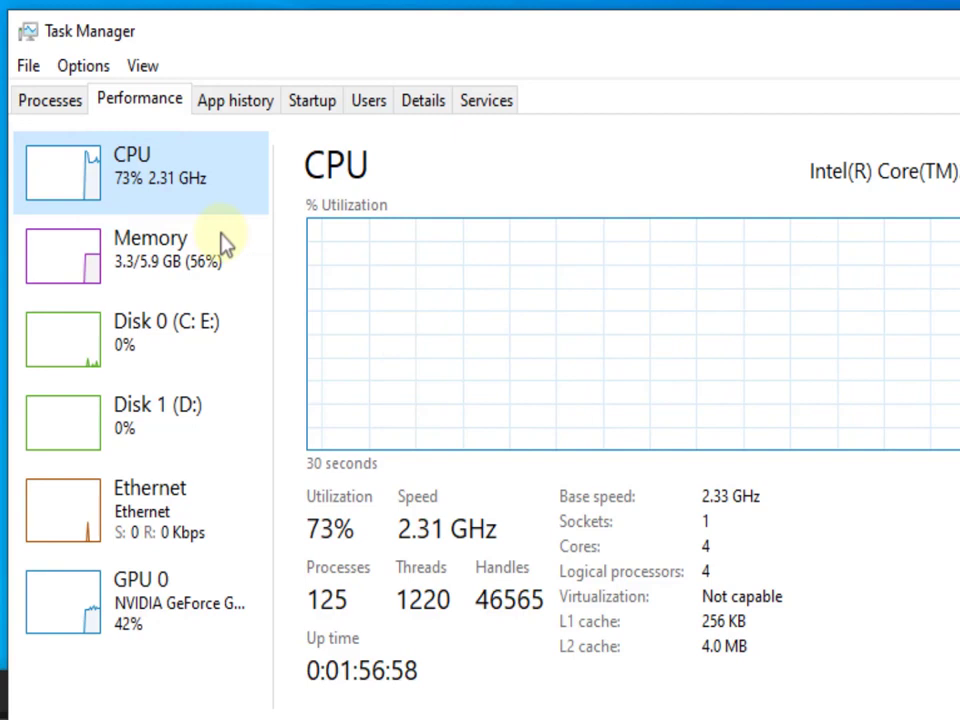
{"action": "left_click", "coordinate": [774, 604]}
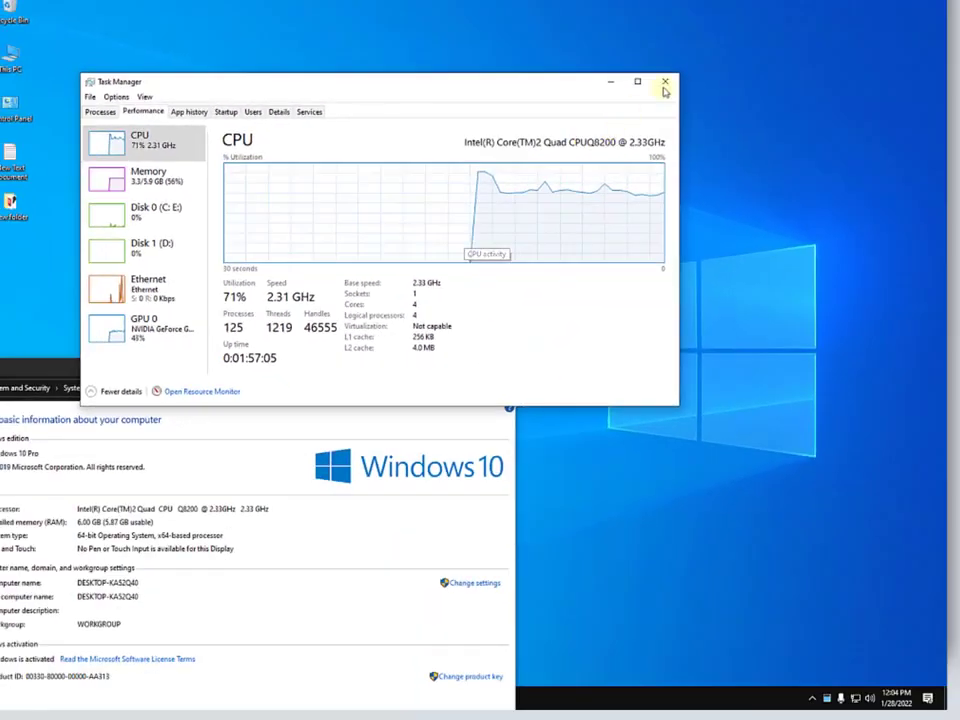
{"action": "left_click", "coordinate": [663, 86]}
{"action": "left_click_drag", "start_coordinate": [390, 366], "coordinate": [690, 75]}
{"action": "left_click", "coordinate": [782, 71]}
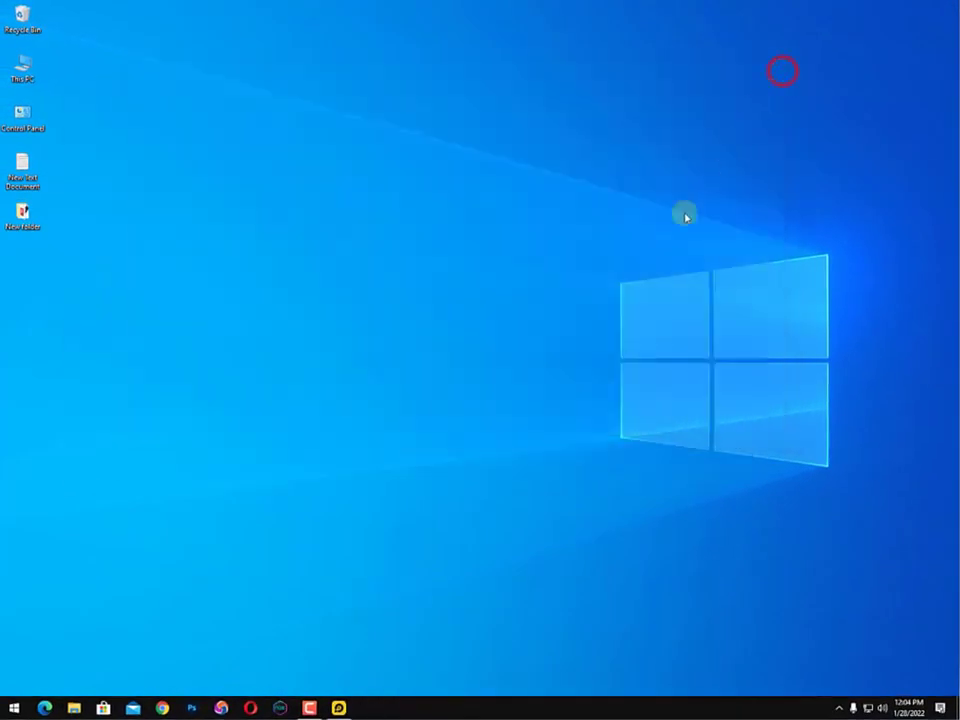
Switch back to LDPlayer and review the CPU, RAM and disk options in its advanced settings without saving
{"action": "left_click", "coordinate": [339, 708]}
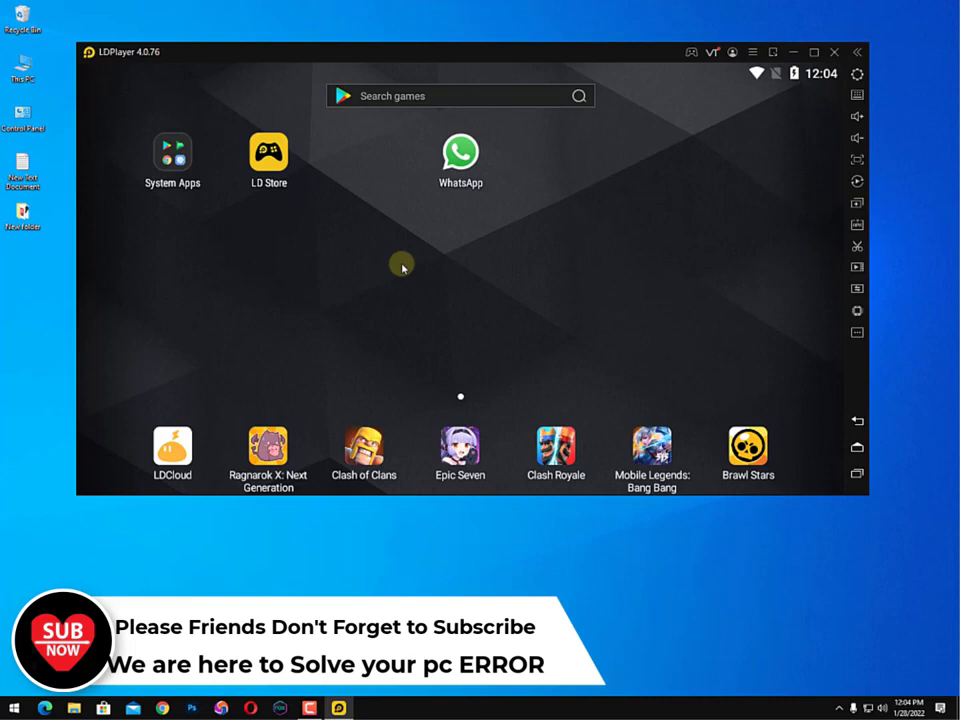
{"action": "left_click", "coordinate": [752, 52]}
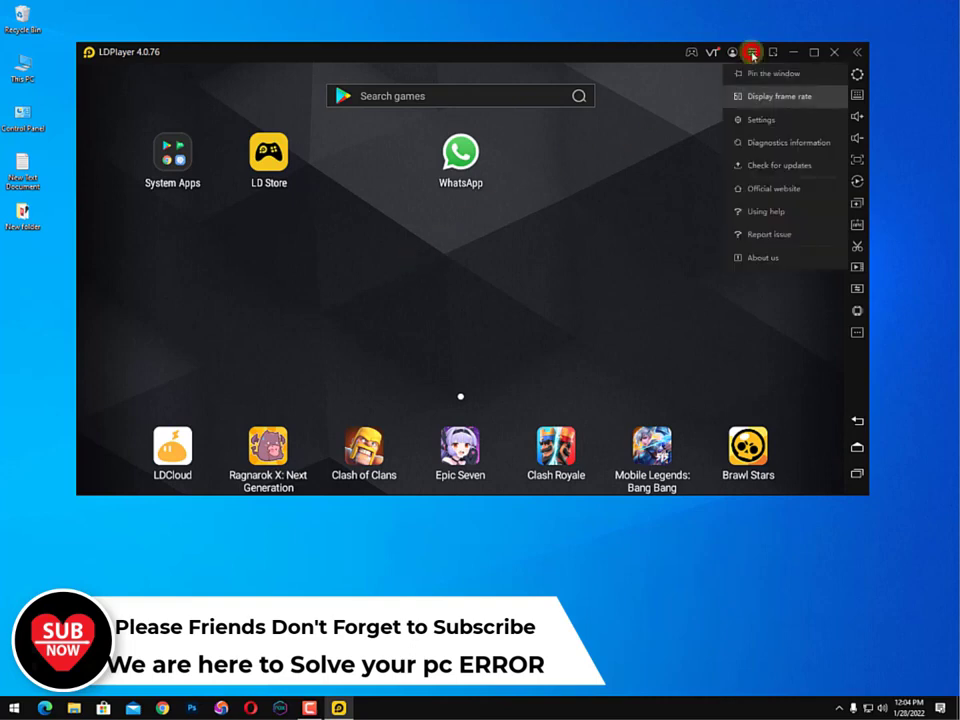
{"action": "left_click", "coordinate": [758, 121]}
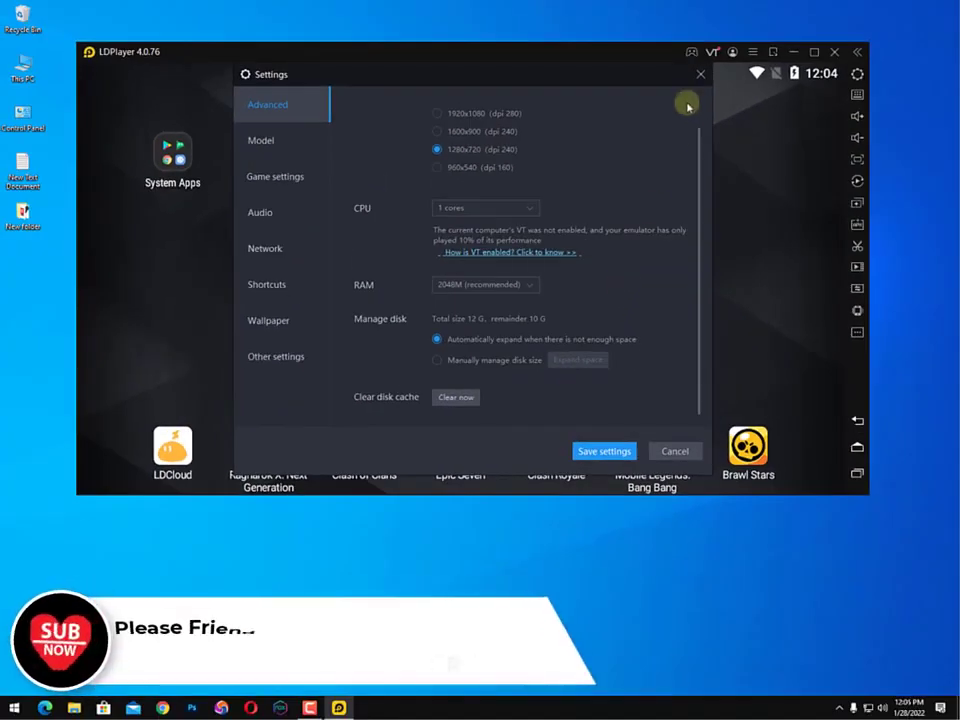
{"action": "left_click", "coordinate": [698, 74]}
Reposition the LDPlayer window slightly on the desktop and close the emulator
{"action": "left_click_drag", "start_coordinate": [546, 50], "coordinate": [529, 22]}
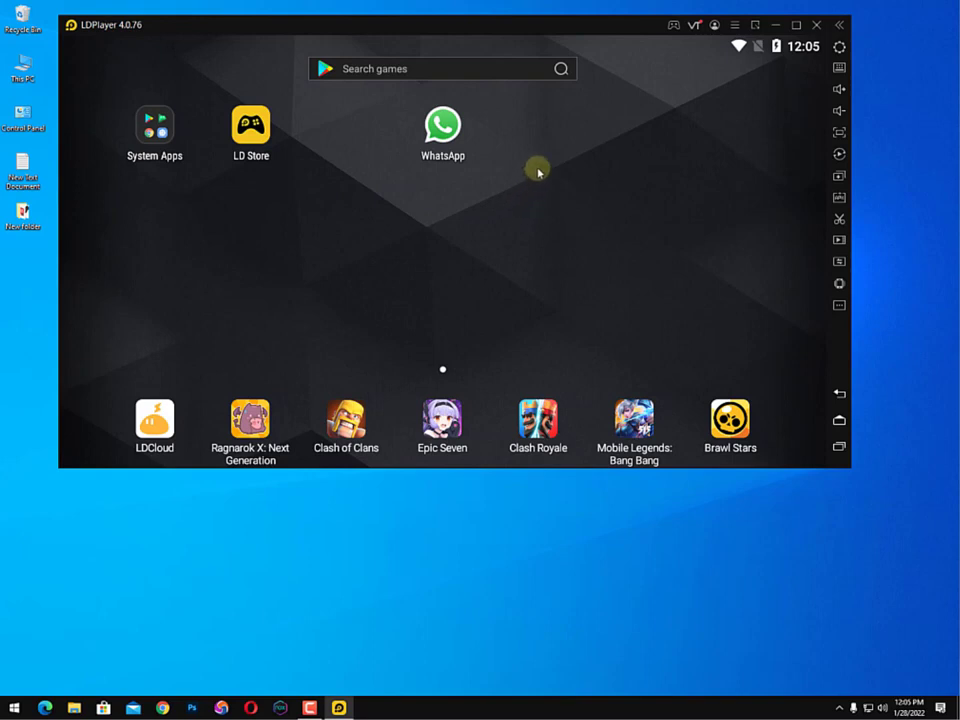
{"action": "mouse_move", "coordinate": [597, 25]}
{"action": "left_mouse_down"}
{"action": "mouse_move", "coordinate": [583, 26]}
{"action": "mouse_move", "coordinate": [624, 46]}
{"action": "mouse_move", "coordinate": [601, 44]}
{"action": "left_mouse_up"}
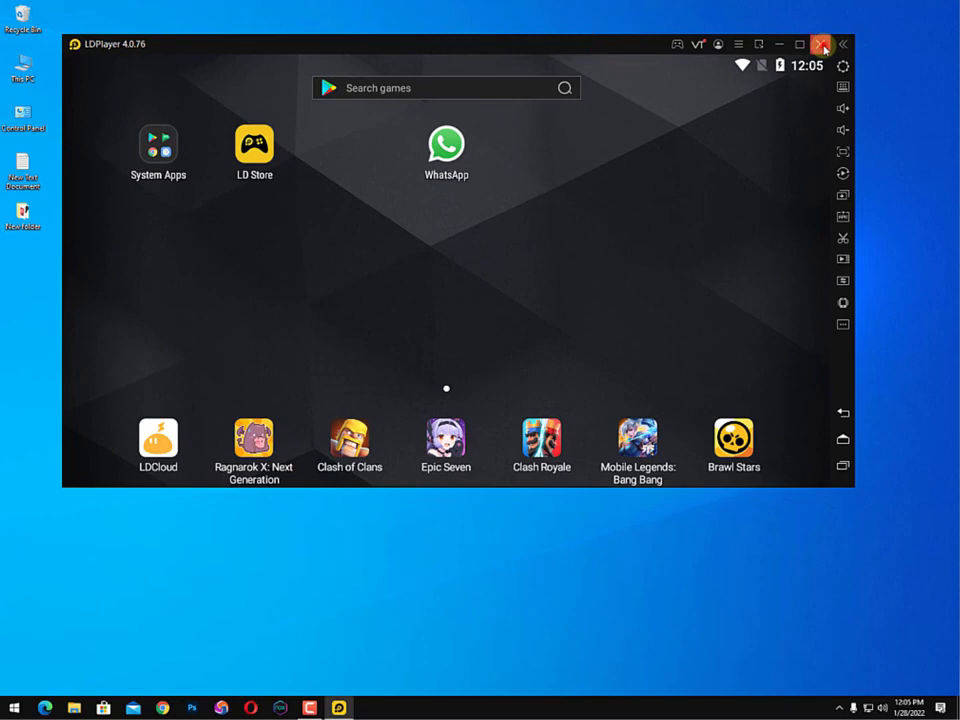
{"action": "left_click", "coordinate": [822, 46]}
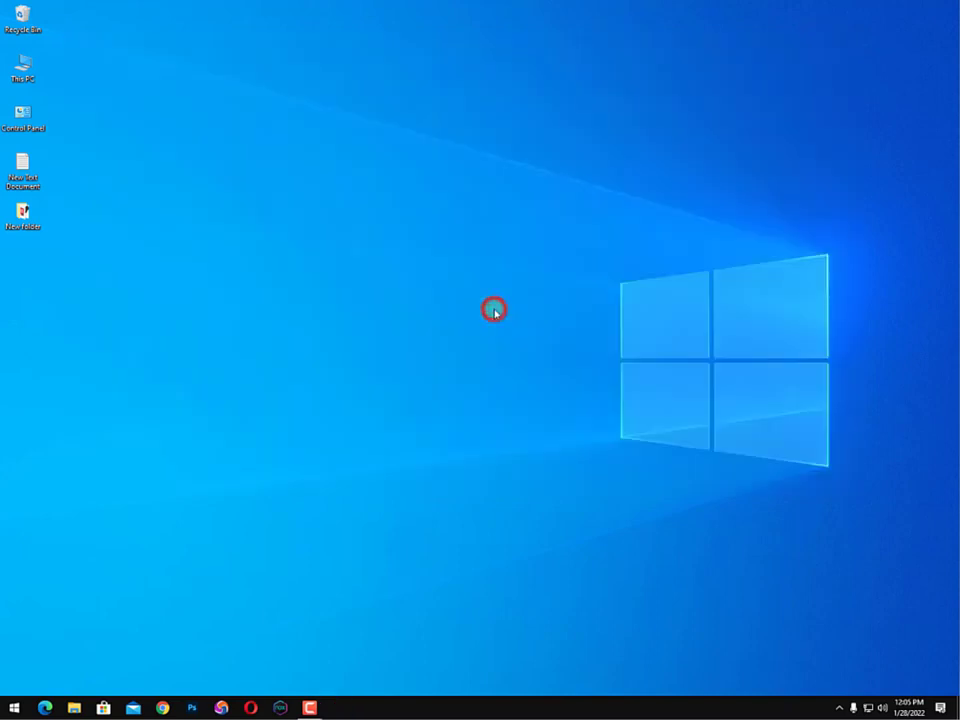